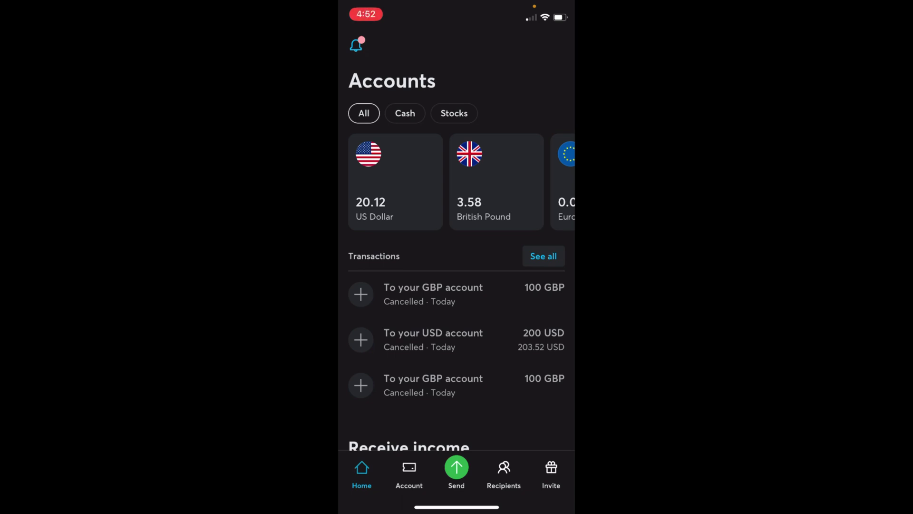
# Browse the currency account cards, briefly opening and dismissing the new-account choices.
pyautogui.moveTo(524, 182)
pyautogui.mouseDown()
pyautogui.moveTo(362, 183)
pyautogui.moveTo(547, 182)
pyautogui.mouseUp()
pyautogui.moveTo(523, 182); pyautogui.dragTo(381, 182)
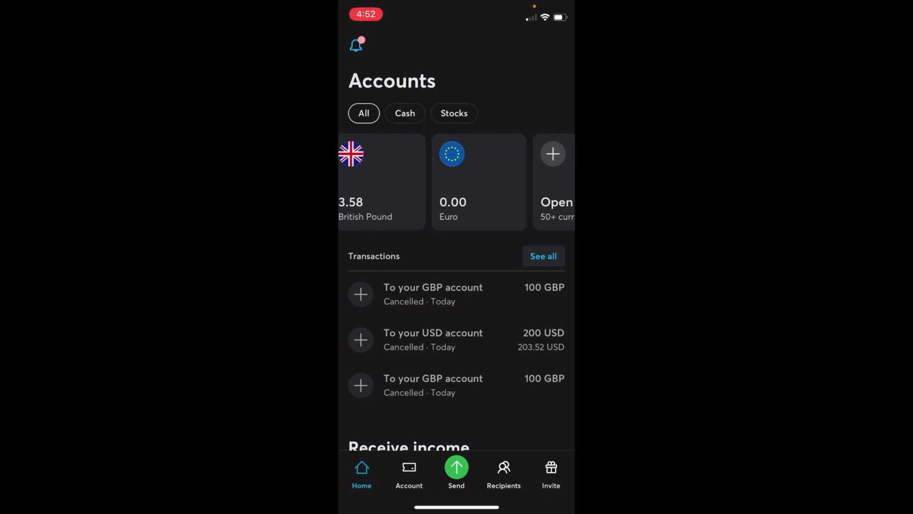
pyautogui.click(531, 190)
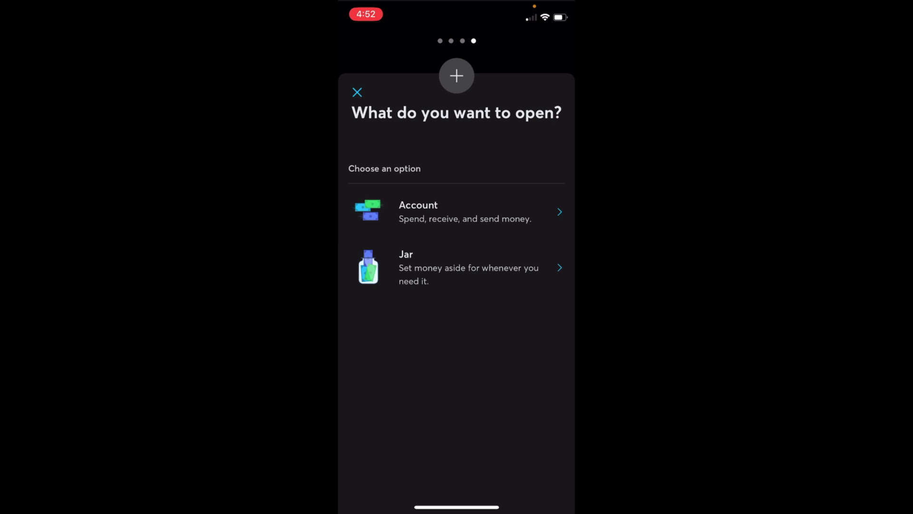
pyautogui.click(357, 91)
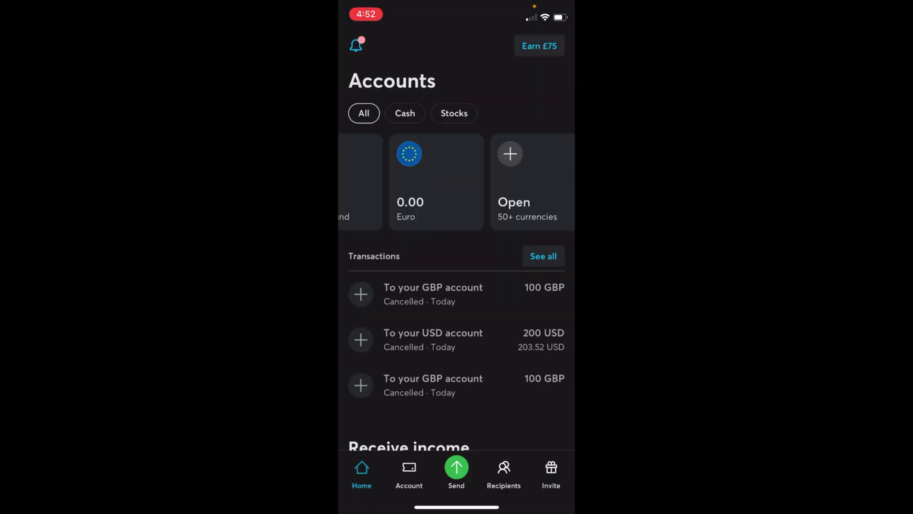
pyautogui.moveTo(381, 183); pyautogui.dragTo(524, 182)
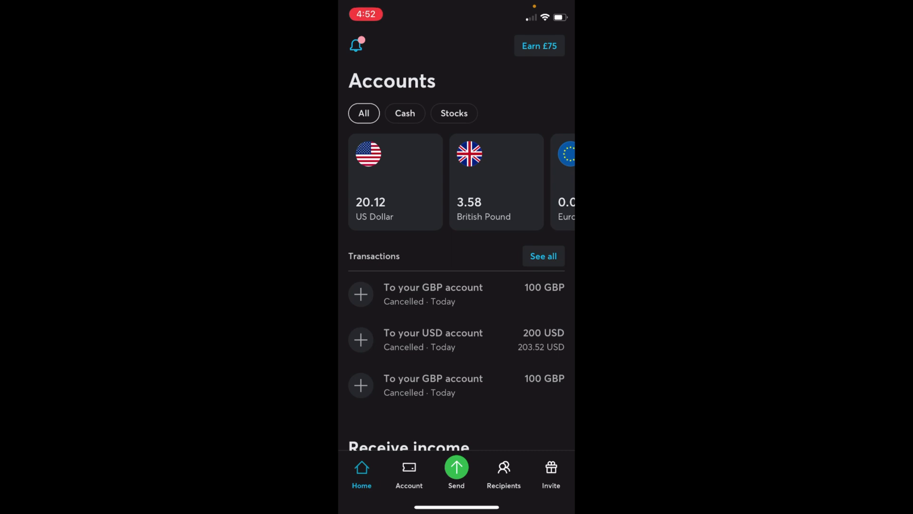
# Open the British Pound account and enter 250 GBP as the amount to add.
pyautogui.click(497, 182)
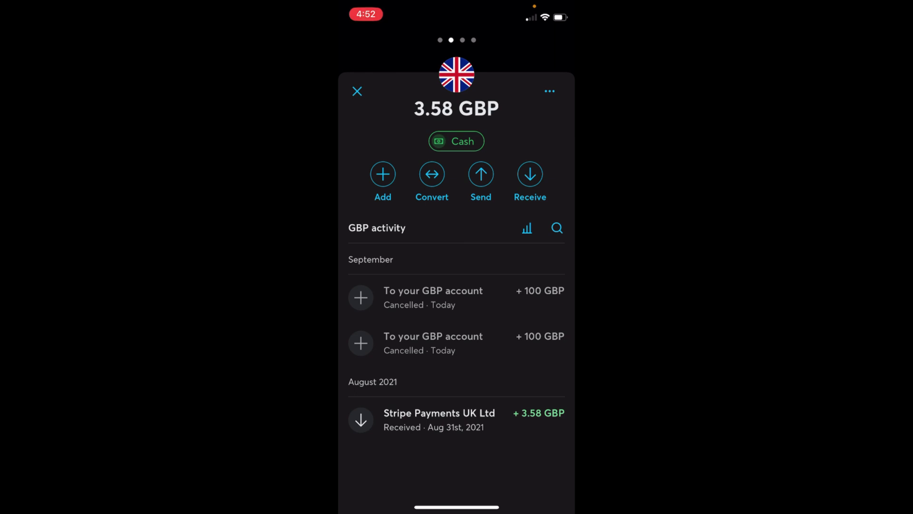
pyautogui.click(383, 175)
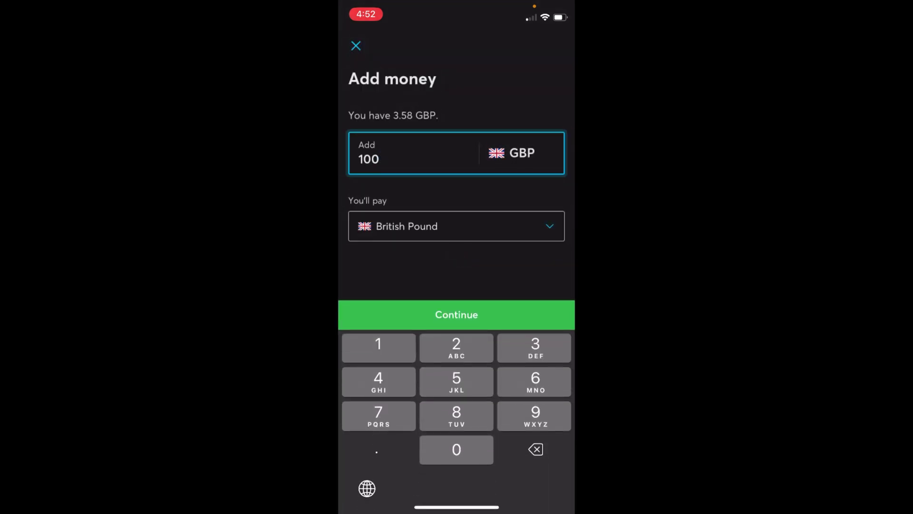
pyautogui.press('BackSpace')
pyautogui.press('BackSpace')
pyautogui.press('BackSpace')
pyautogui.write('2')
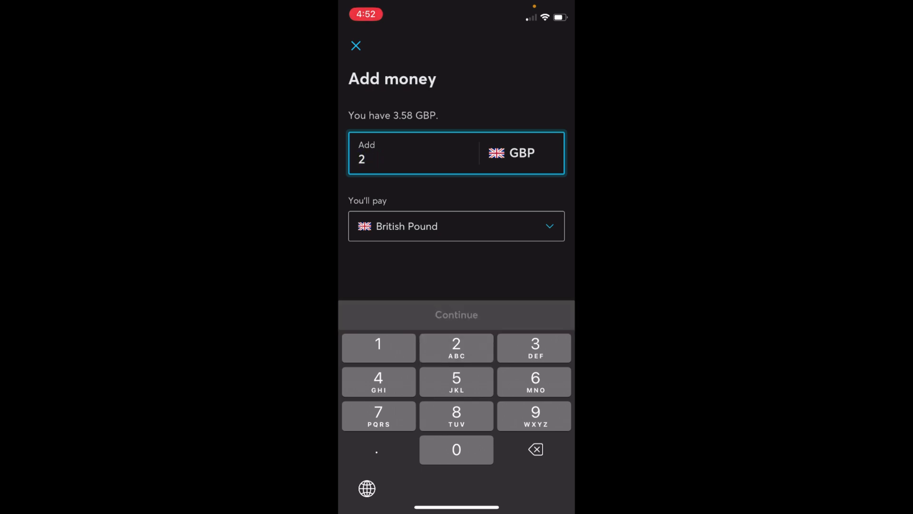
pyautogui.write('50')
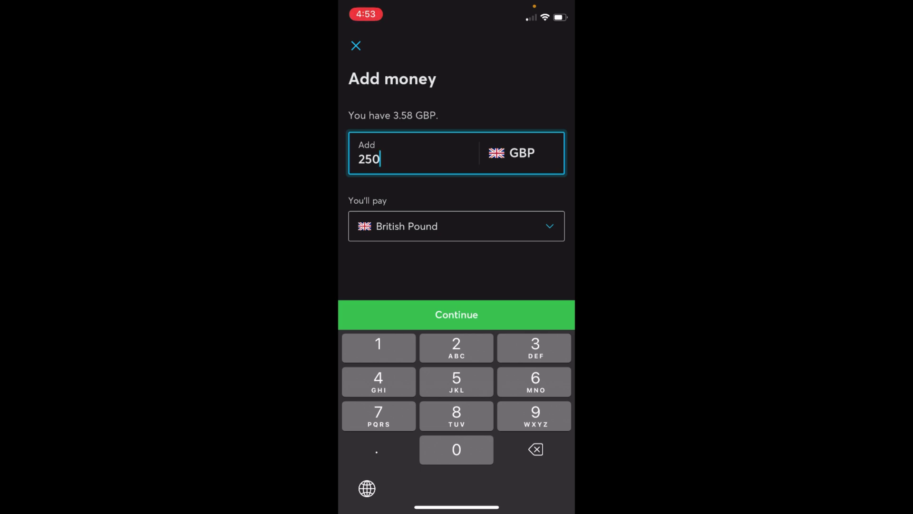
# Keep British Pound as the paying currency and scroll the 250 GBP payment method list.
pyautogui.click(456, 226)
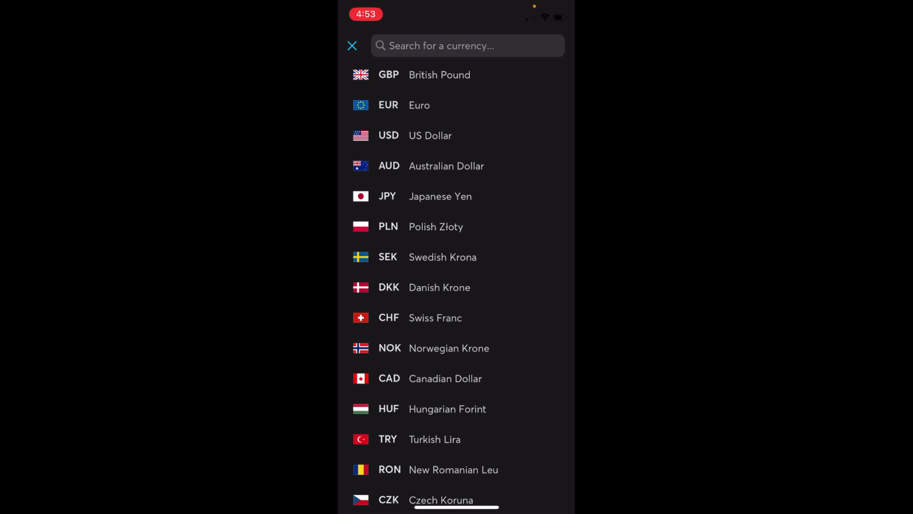
pyautogui.click(439, 75)
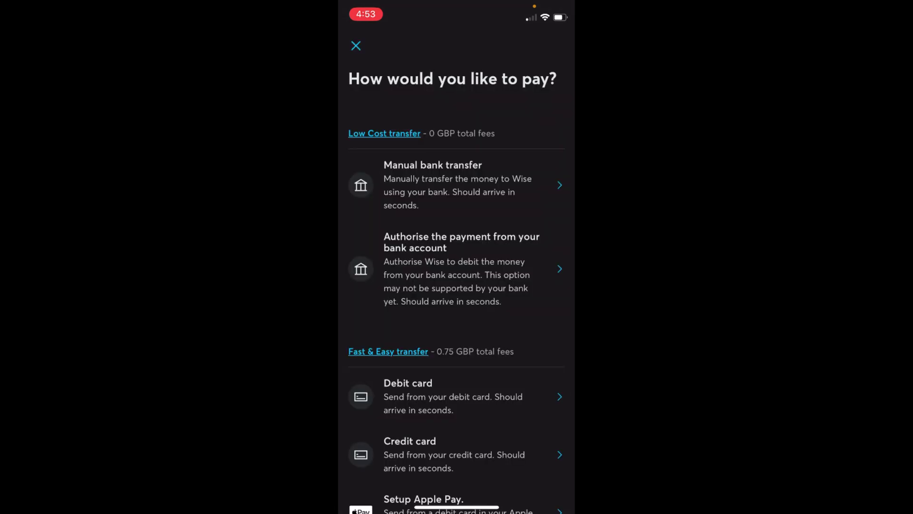
pyautogui.scroll(-5, 456, 271)
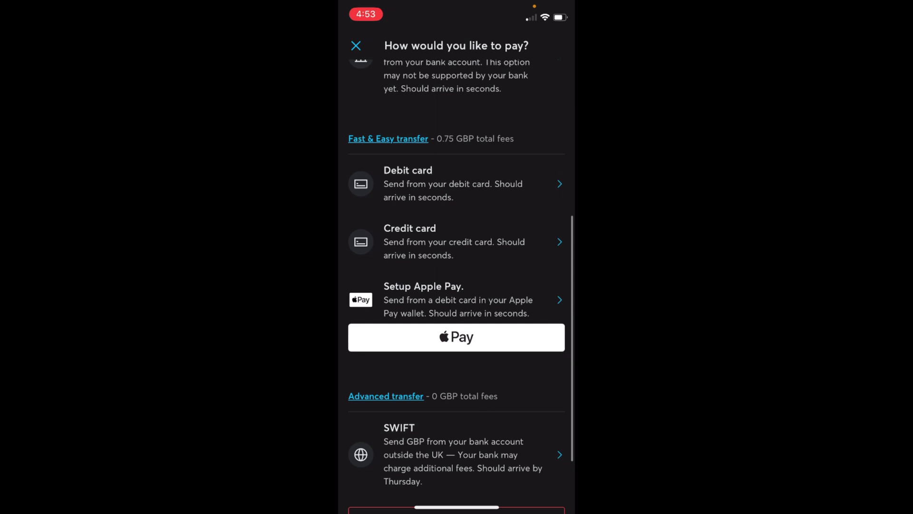
pyautogui.scroll(5, 456, 271)
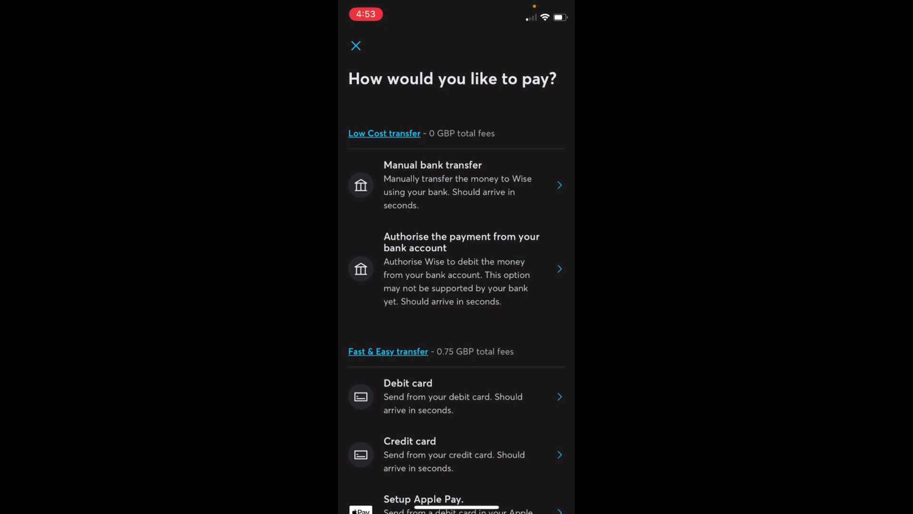
pyautogui.click(457, 186)
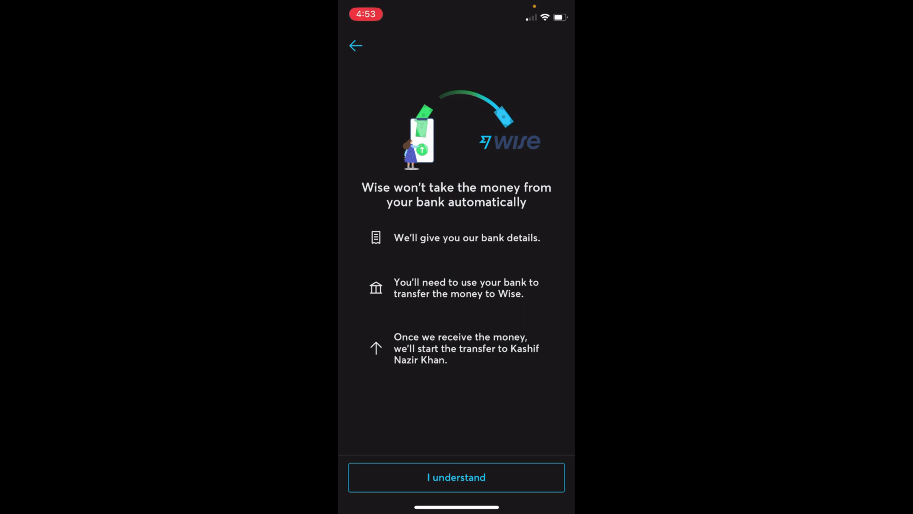
pyautogui.click(356, 46)
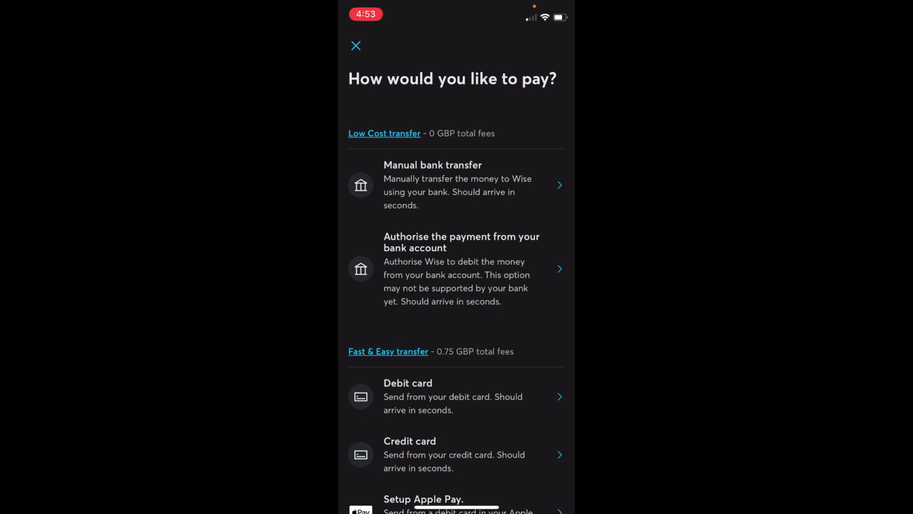
# Choose bank-authorised payment and browse the bank list to find Bank of Scotland.
pyautogui.click(462, 269)
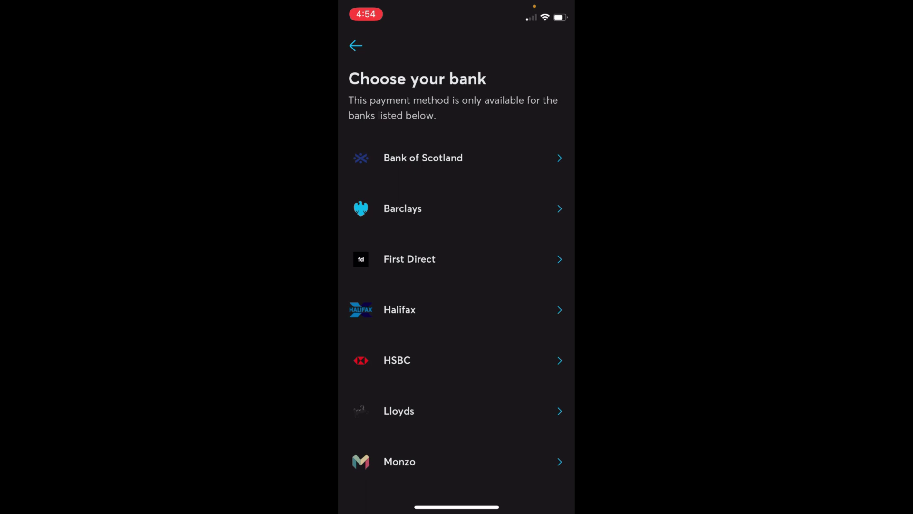
pyautogui.scroll(-5, 457, 262)
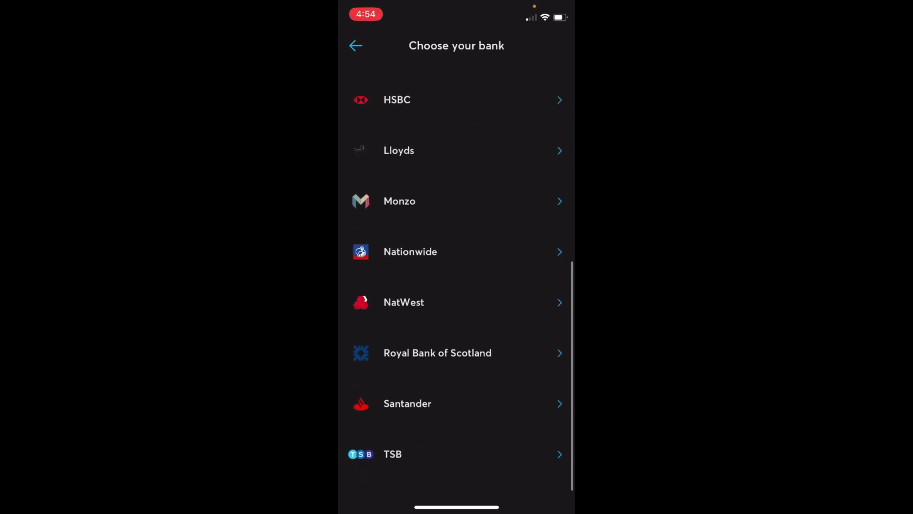
pyautogui.scroll(5, 456, 276)
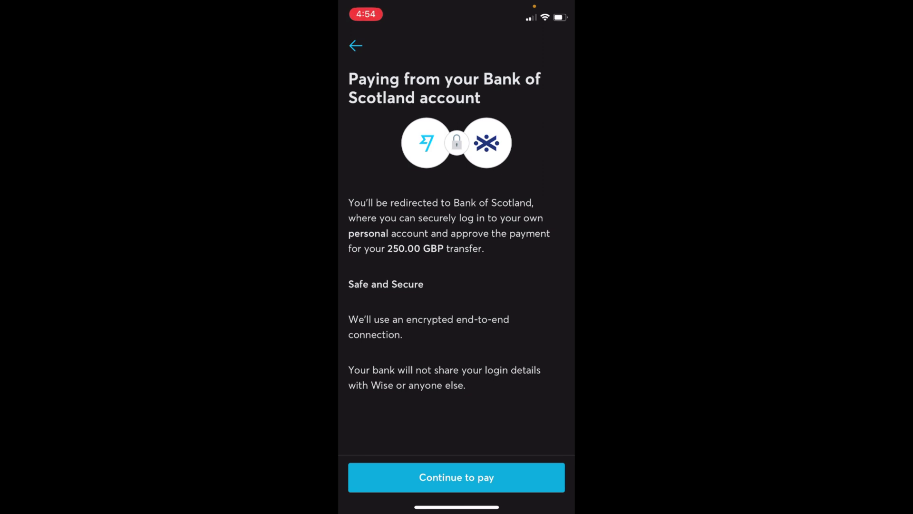
# Scroll through the Bank of Scotland secure login page, then back out toward the payment methods.
pyautogui.click(457, 477)
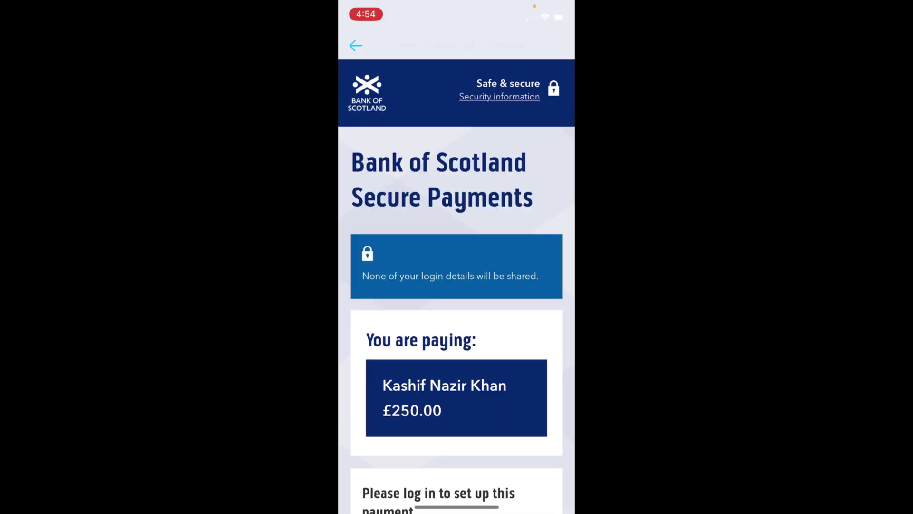
pyautogui.scroll(-1, 456, 286)
pyautogui.scroll(-5, 457, 285)
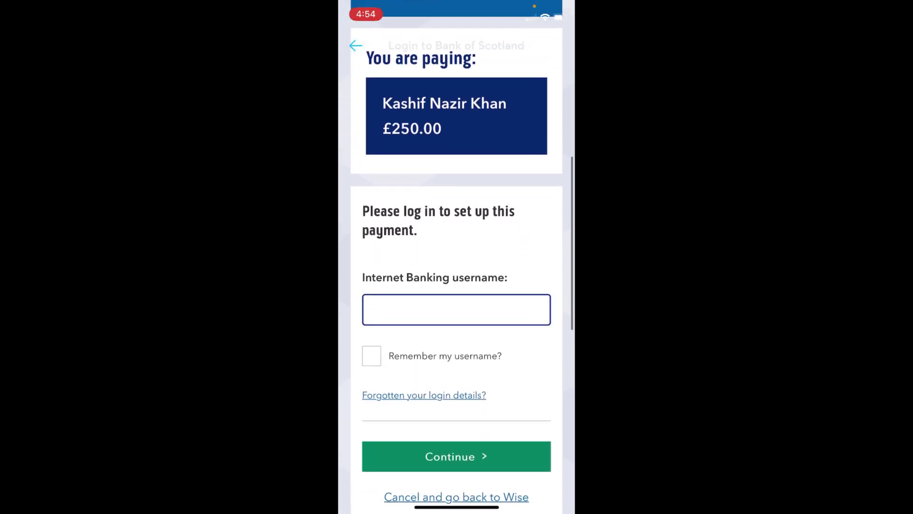
pyautogui.scroll(10, 457, 257)
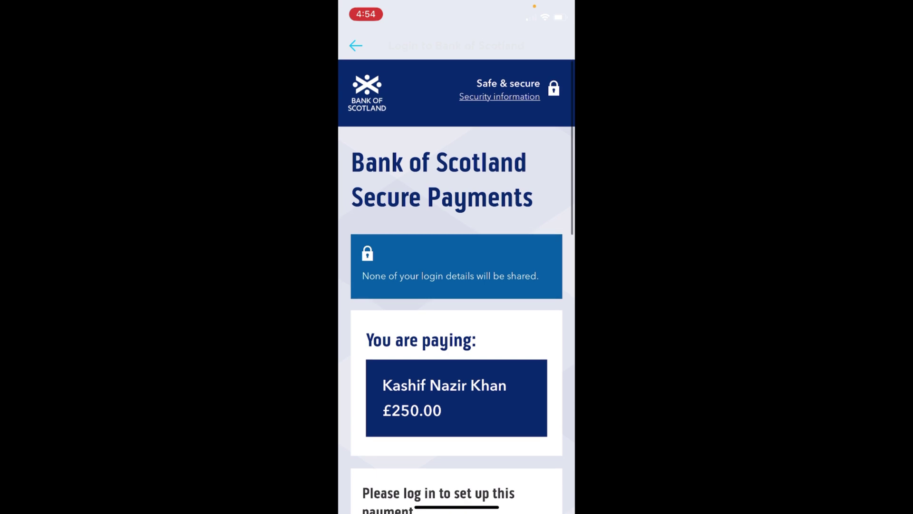
pyautogui.scroll(-10, 457, 285)
pyautogui.scroll(10, 456, 286)
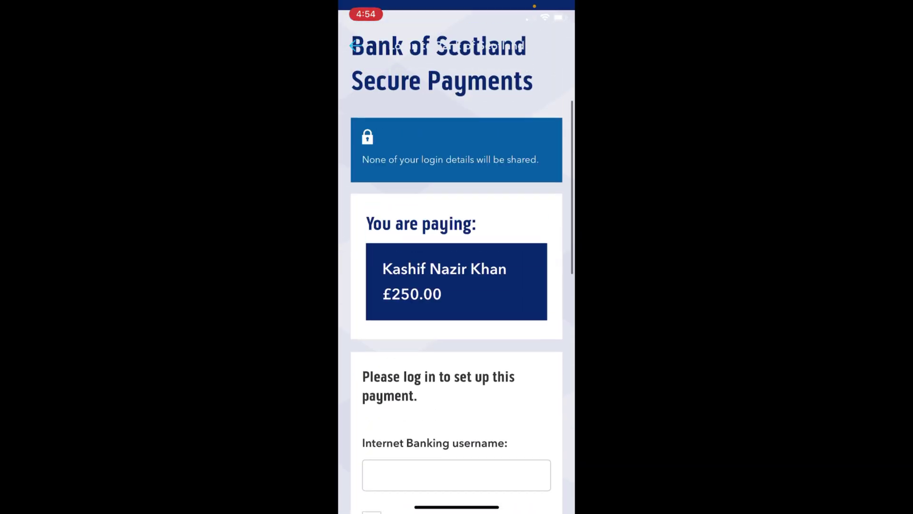
pyautogui.click(356, 45)
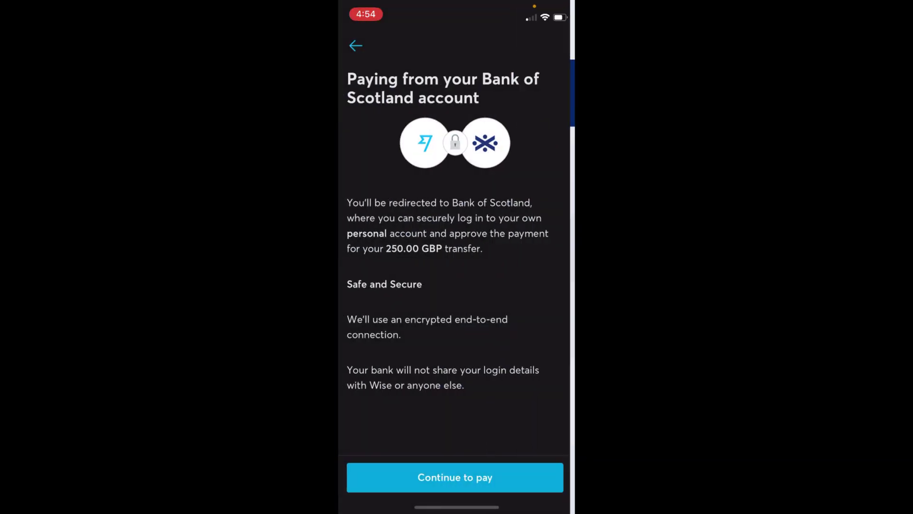
pyautogui.click(356, 46)
pyautogui.click(356, 45)
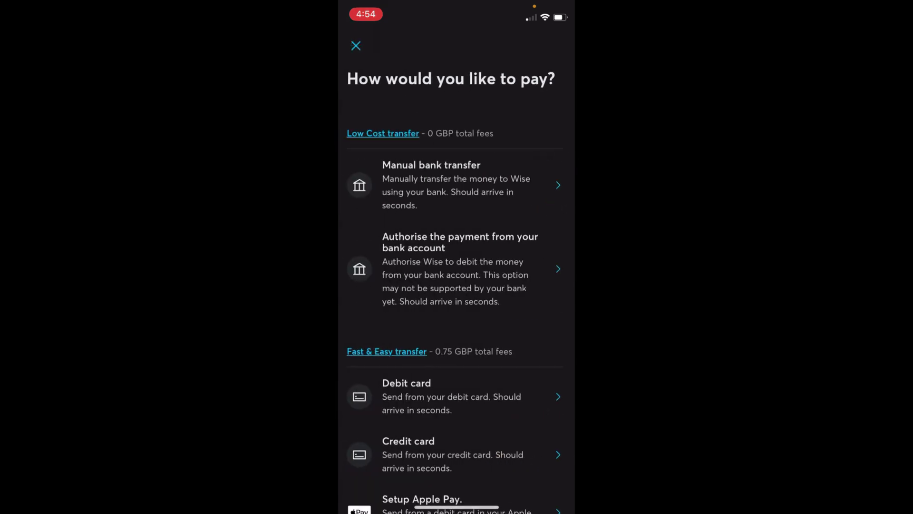
pyautogui.scroll(-3, 457, 286)
pyautogui.scroll(-2, 457, 286)
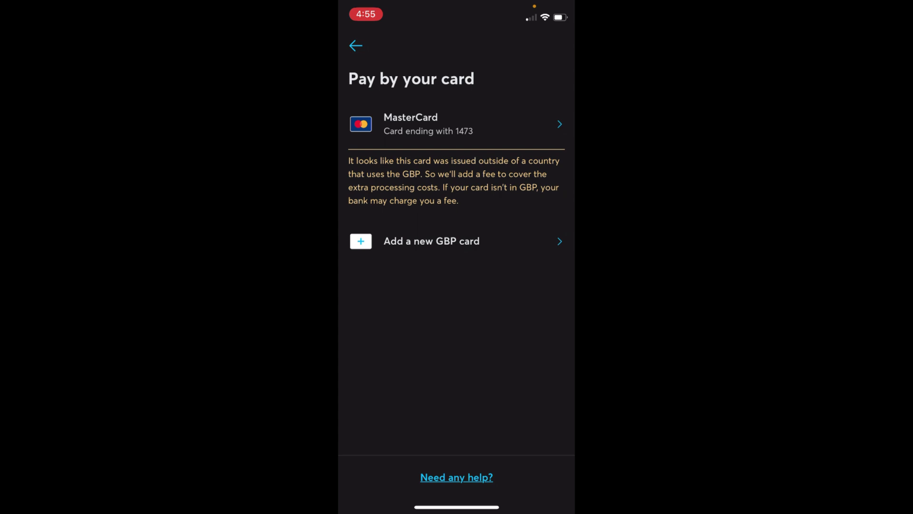
pyautogui.click(355, 45)
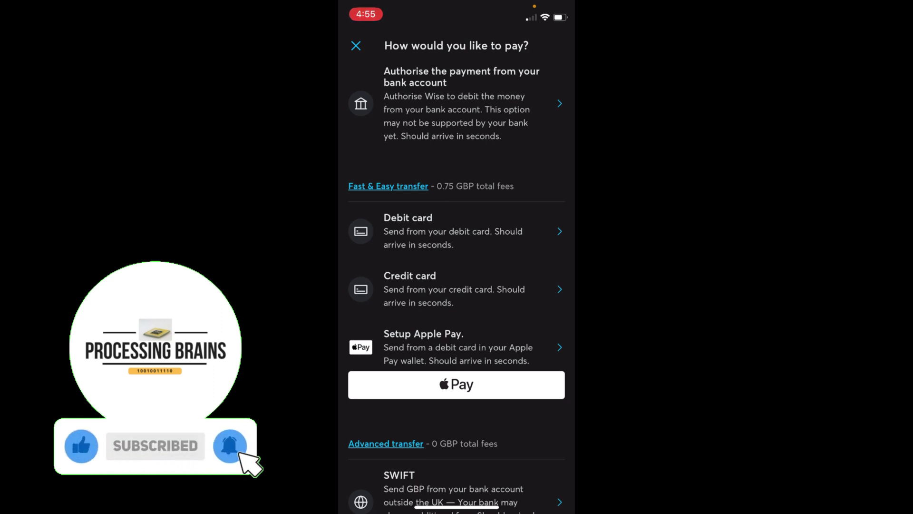
# Scroll down to view the SWIFT transfer details, then close the payment method list.
pyautogui.scroll(-3, 457, 286)
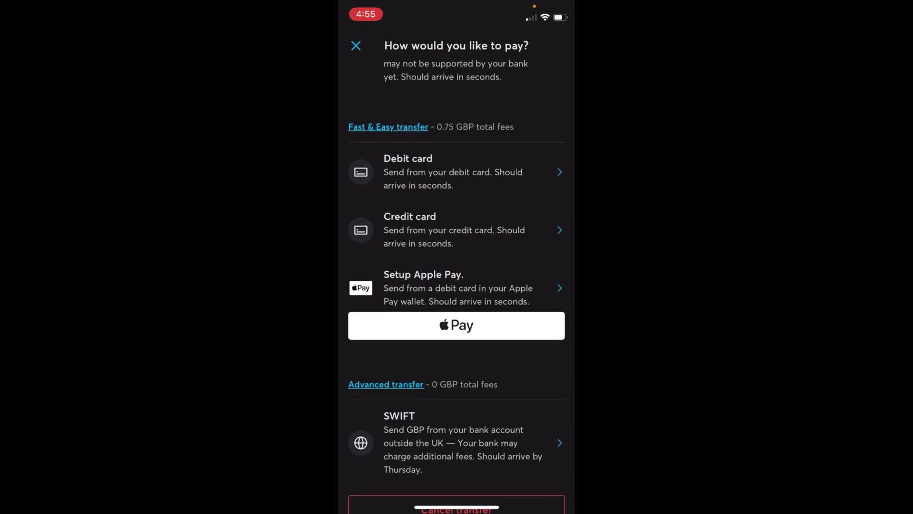
pyautogui.scroll(-2, 457, 286)
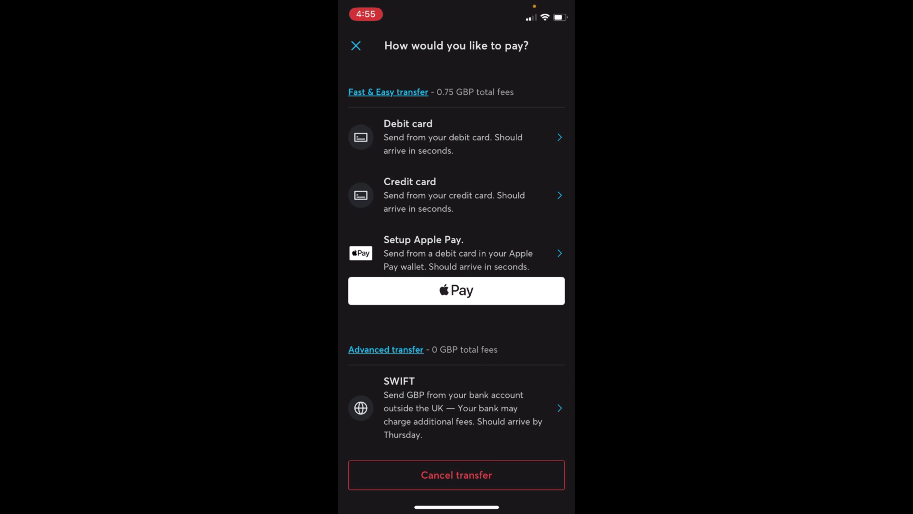
pyautogui.scroll(-2, 457, 285)
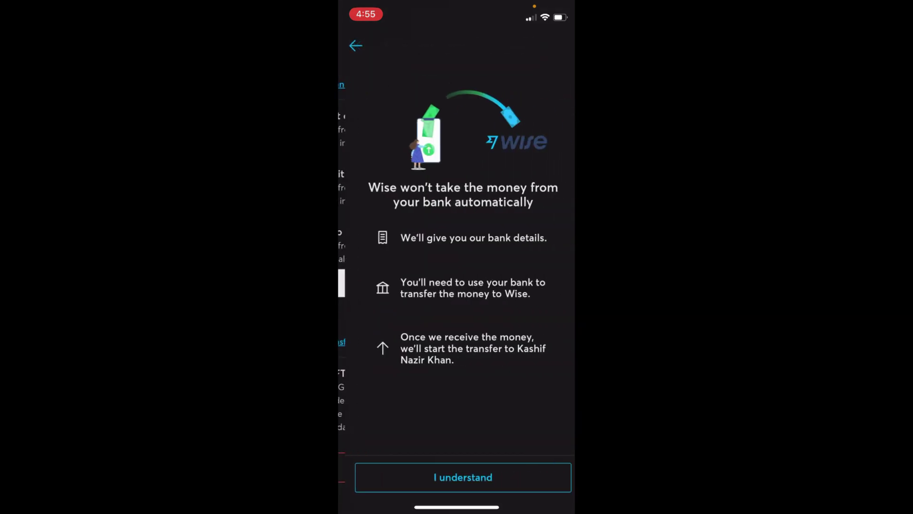
pyautogui.click(356, 46)
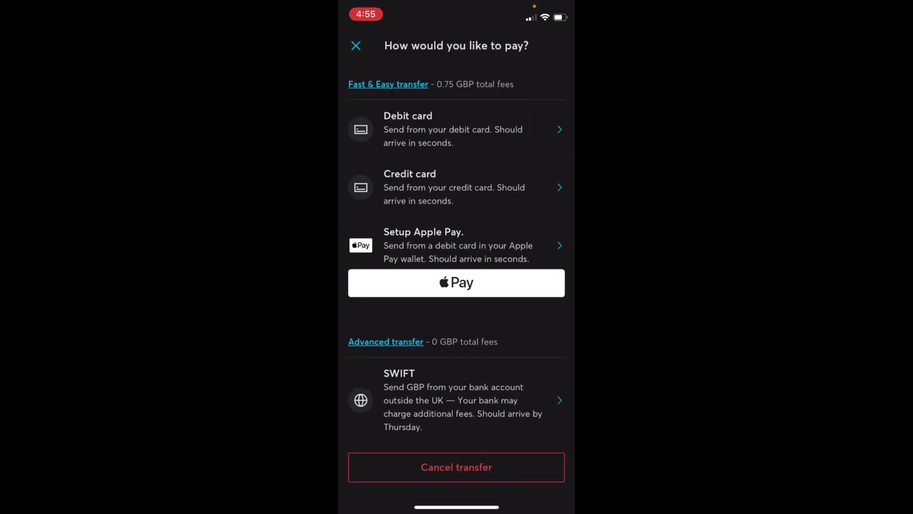
pyautogui.click(357, 44)
# Choose the 'Add money using different payment methods' option for GBP.
pyautogui.click(383, 174)
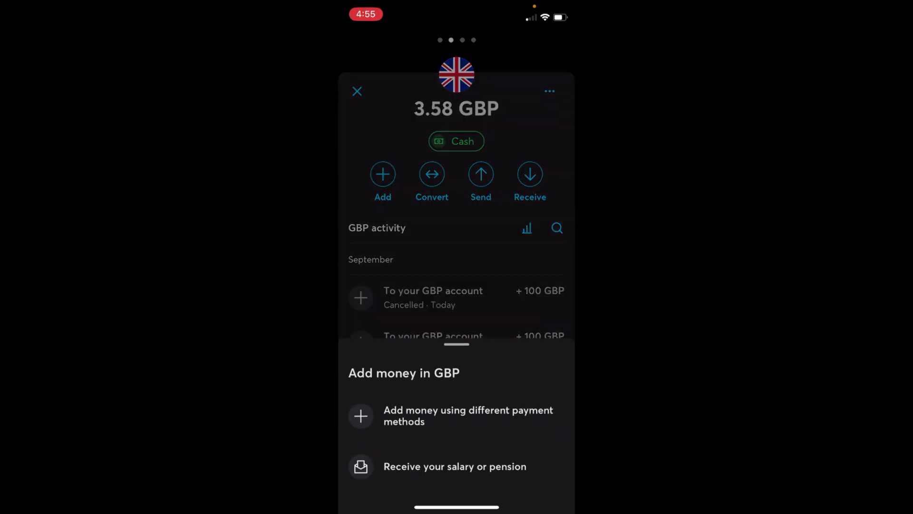